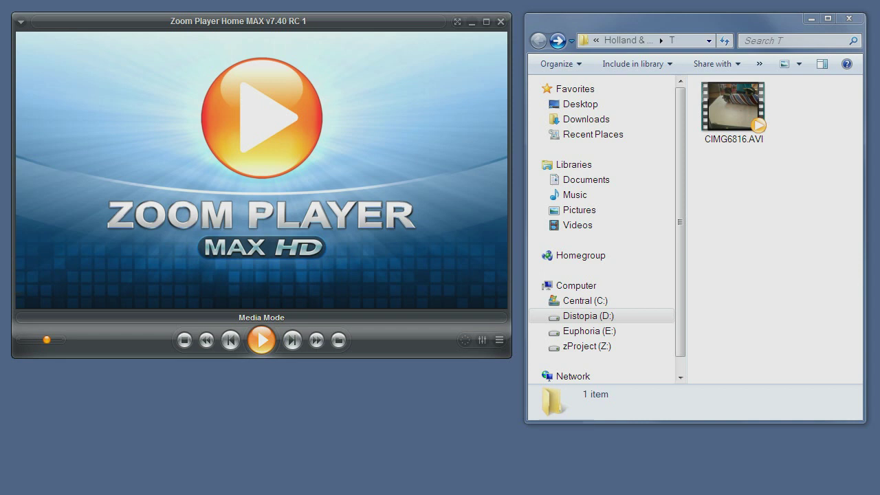
- Load CIMG6816.AVI from the folder into the media player and pause it about 6 seconds in
left_click_drag(733, 110, 354, 167)
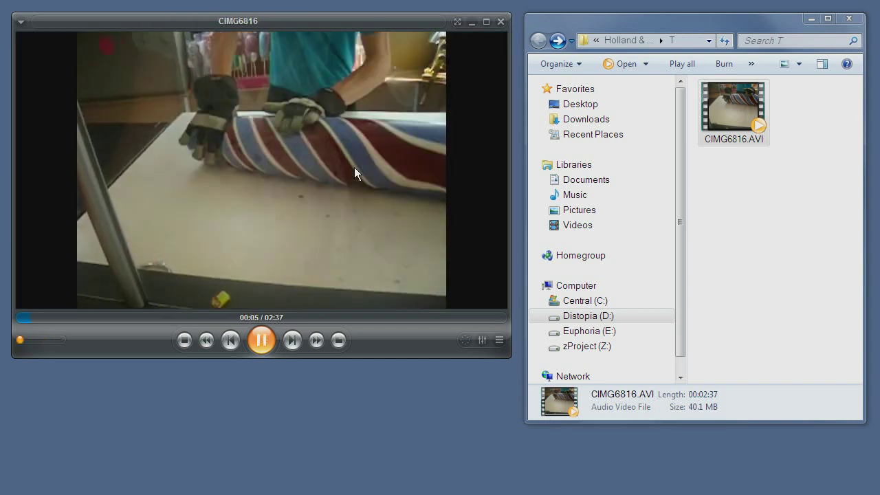
left_click(260, 340)
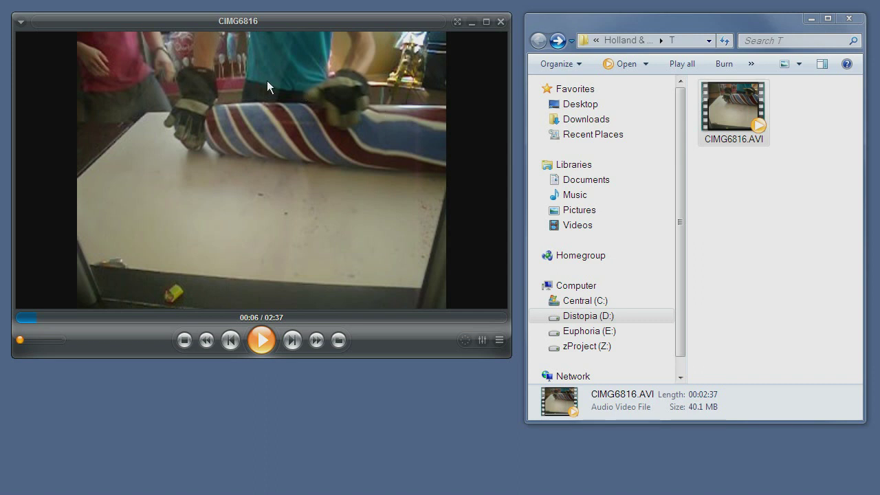
- Bring up the Chapter Editor for the paused video and highlight its current position value
right_click(127, 57)
right_click(258, 54)
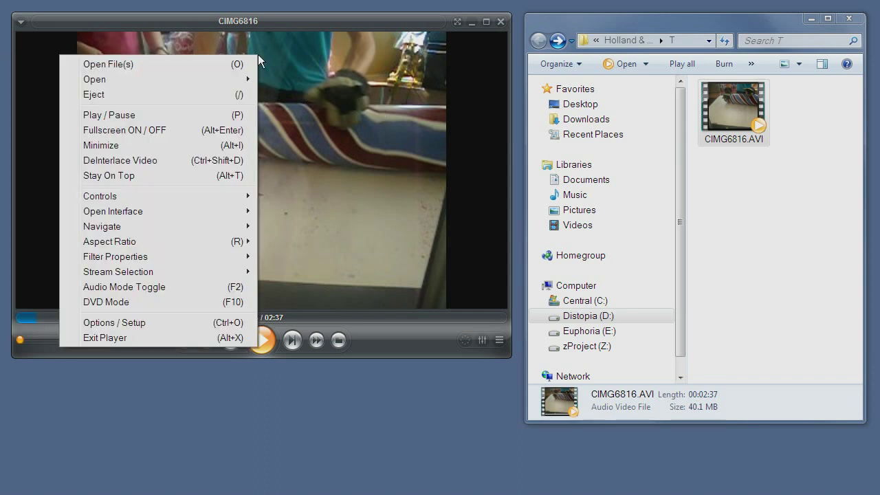
mouse_move(176, 213)
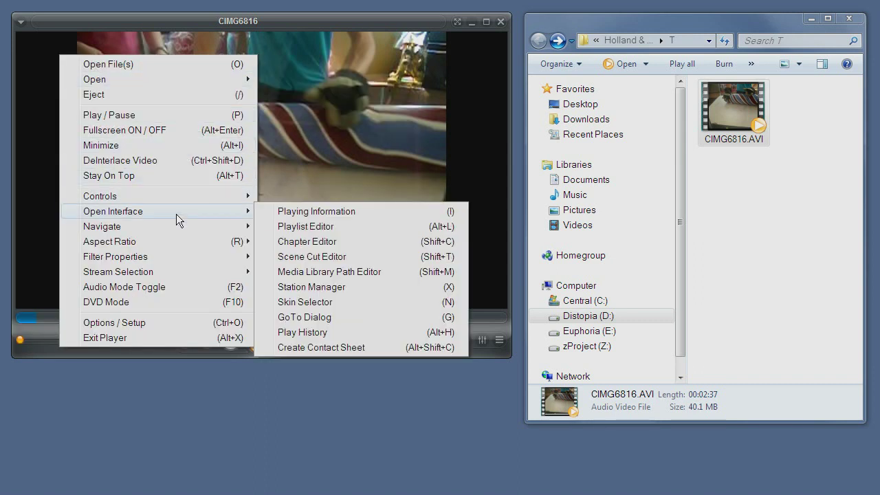
left_click(327, 244)
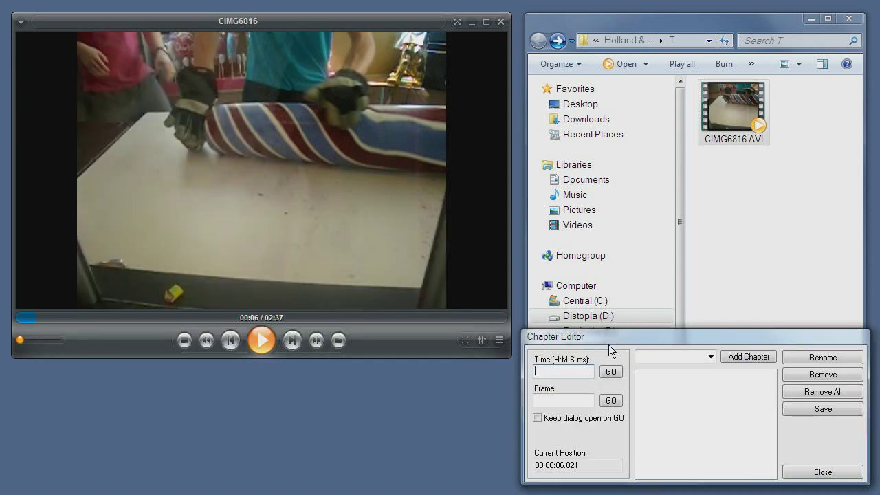
double_click(589, 467)
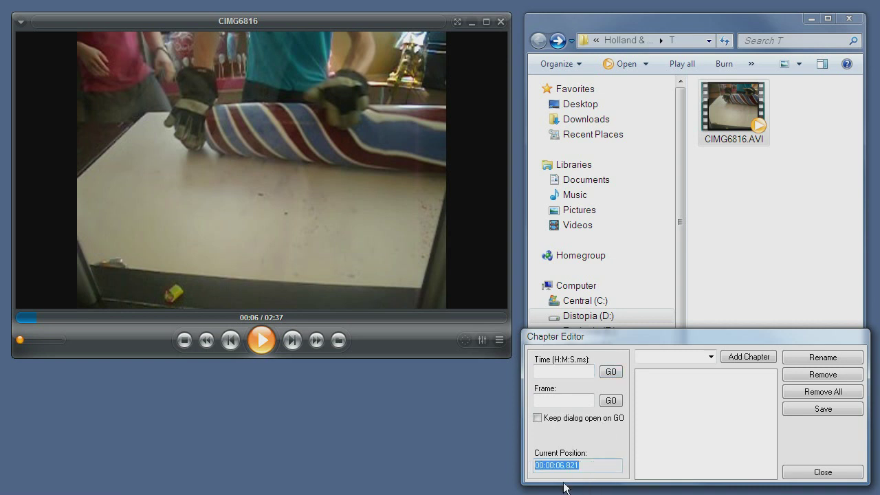
left_click(588, 467)
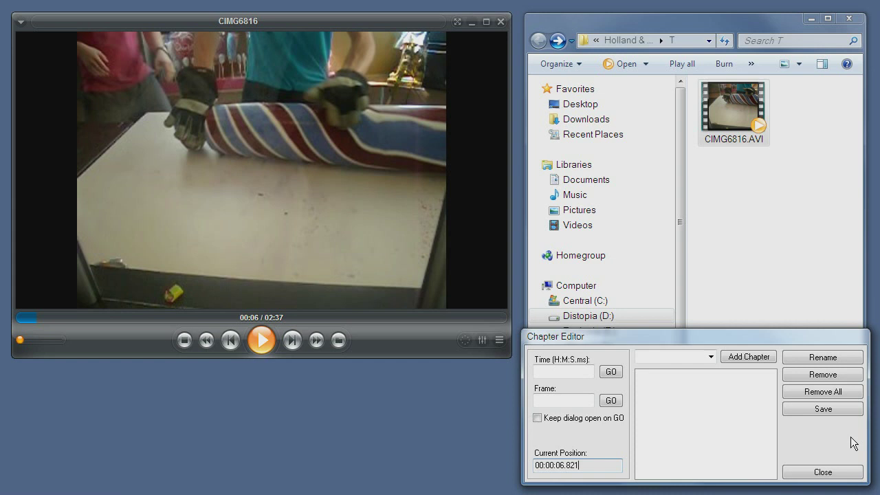
- Keep the Chapter Editor open when jumping and go to the 10-second mark of the video
left_click(570, 370)
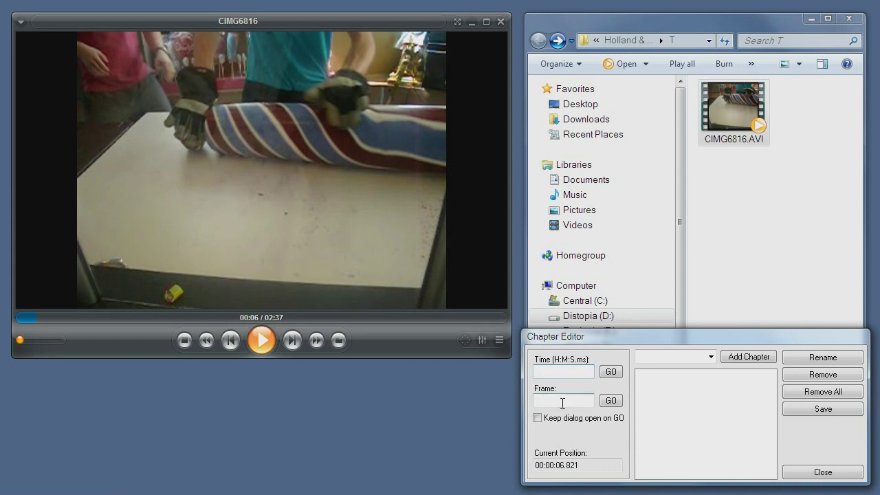
left_click(537, 418)
left_click(563, 370)
type("10")
left_click(612, 372)
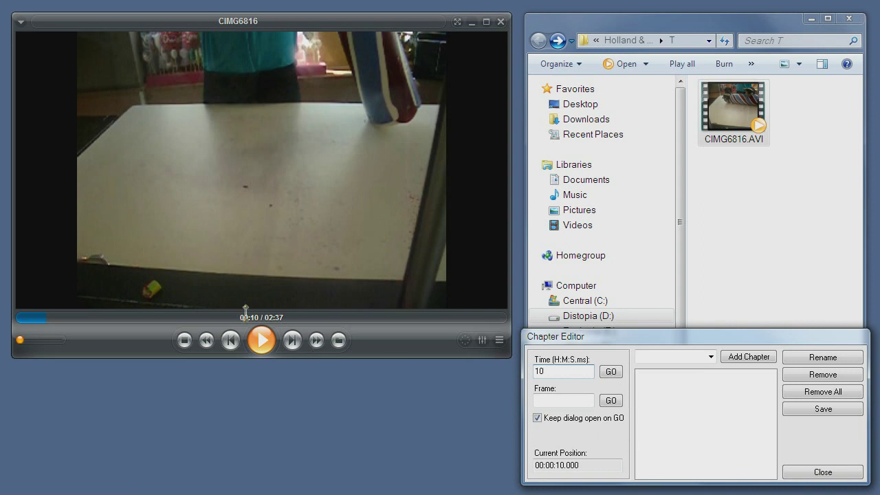
- Jump the video to the time 1:05 using the Chapter Editor
left_click_drag(566, 368, 387, 364)
type("1:05")
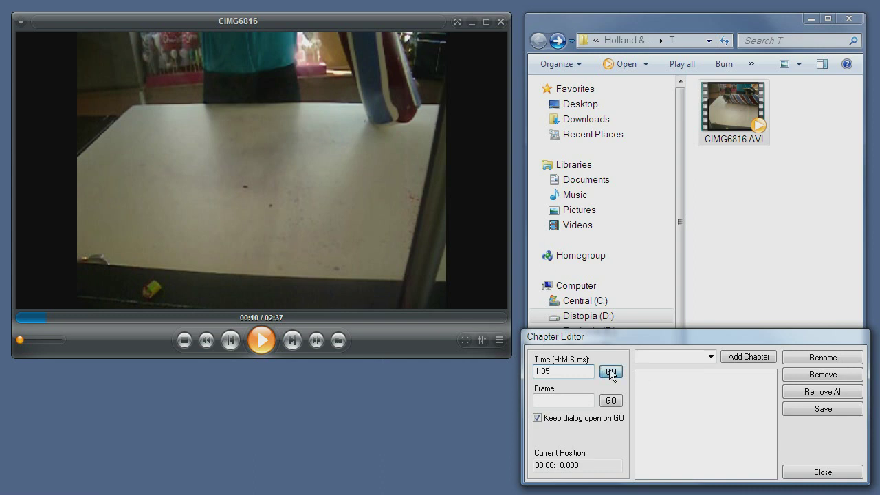
left_click(609, 370)
left_click(564, 370)
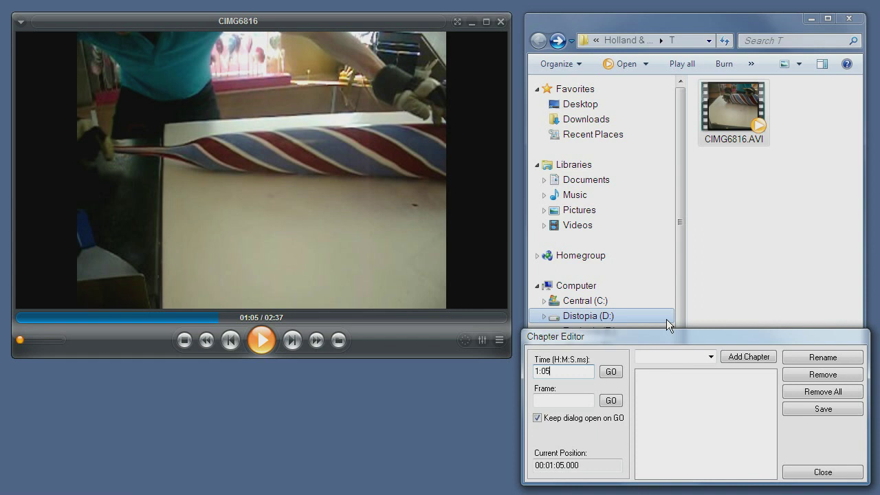
- Seek the video to about 00:14 and add a chapter there named "Beginning of candy roll"
left_click(679, 359)
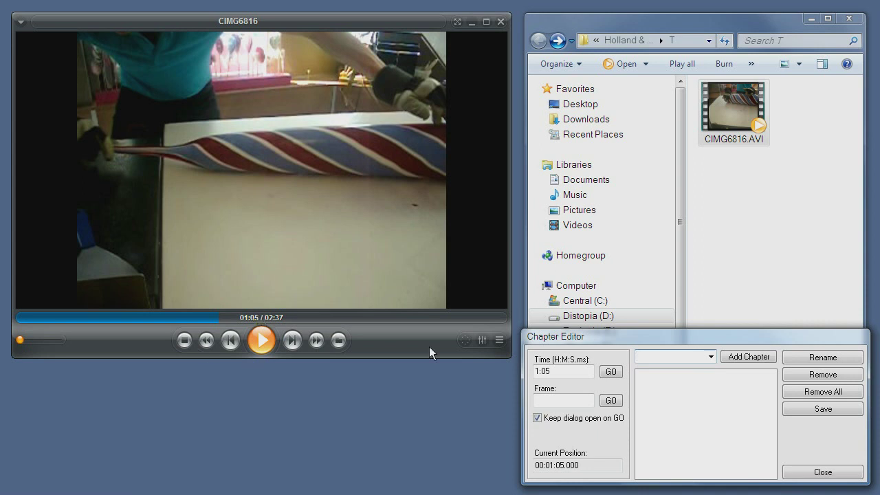
left_click(61, 317)
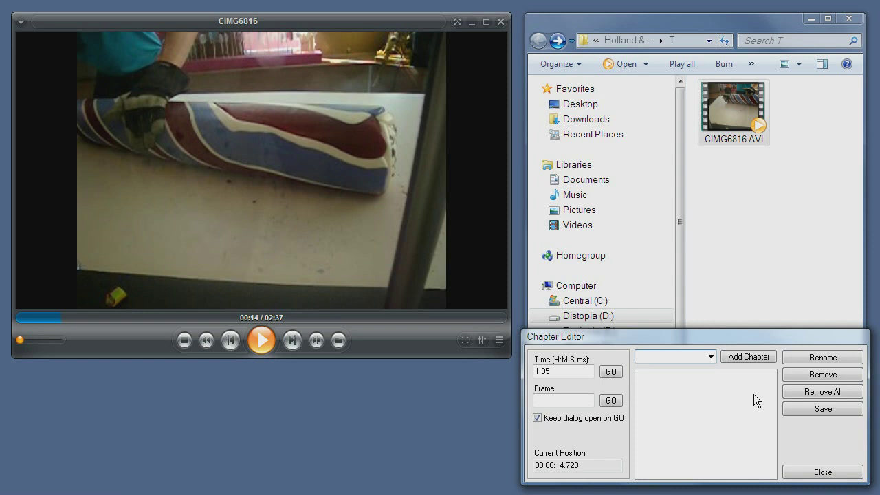
type("Beginning of candy roll")
left_click(757, 355)
- Seek the video to about 00:34 and add a chapter there named "Chopping the candy"
left_click(122, 316)
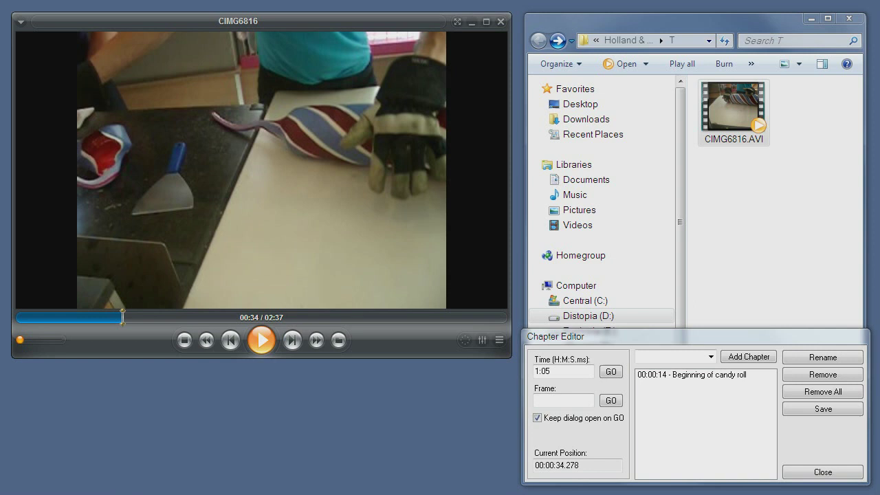
left_click(682, 358)
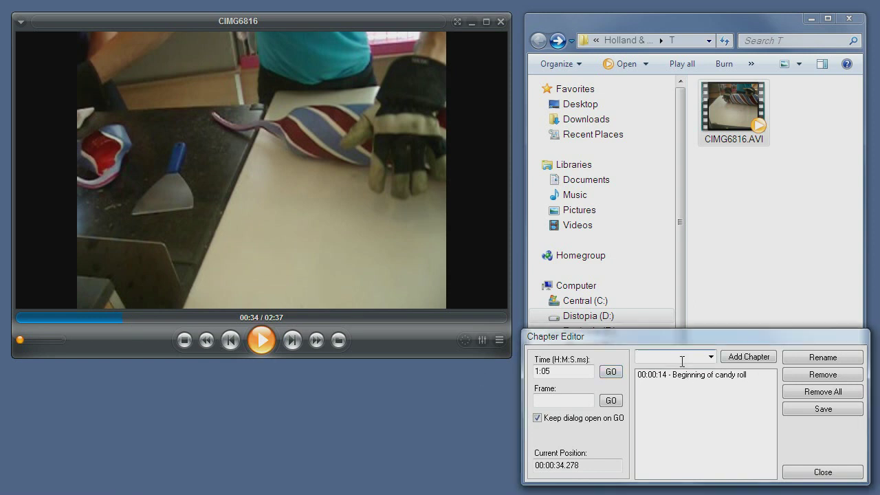
type("Chopping the candy")
left_click(750, 357)
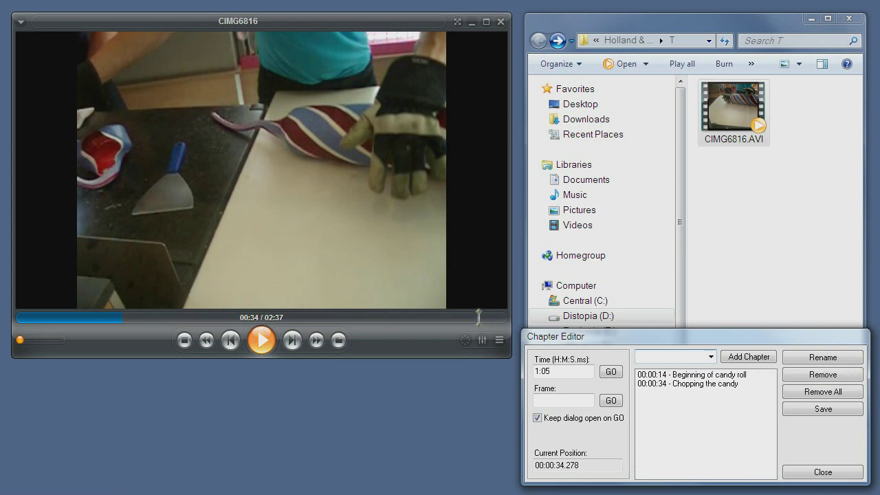
- Seek the video to about 02:30 and add a chapter there named "Inspecting the candy"
left_click(485, 317)
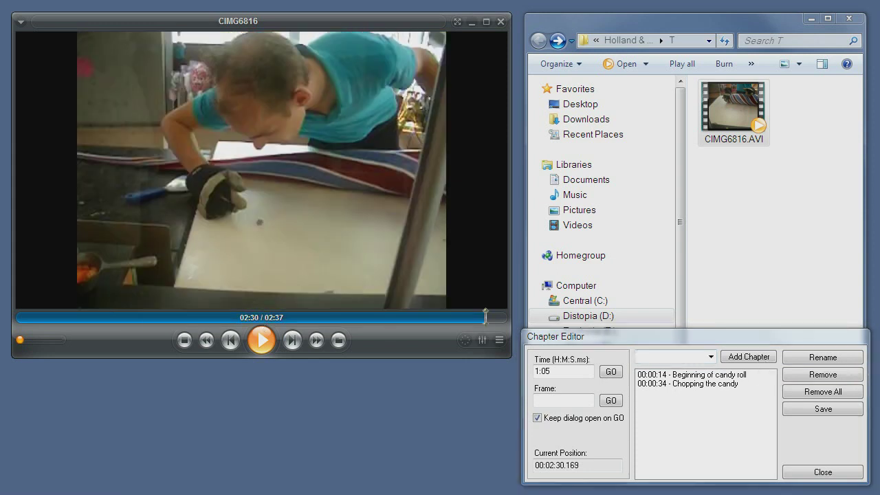
left_click(692, 358)
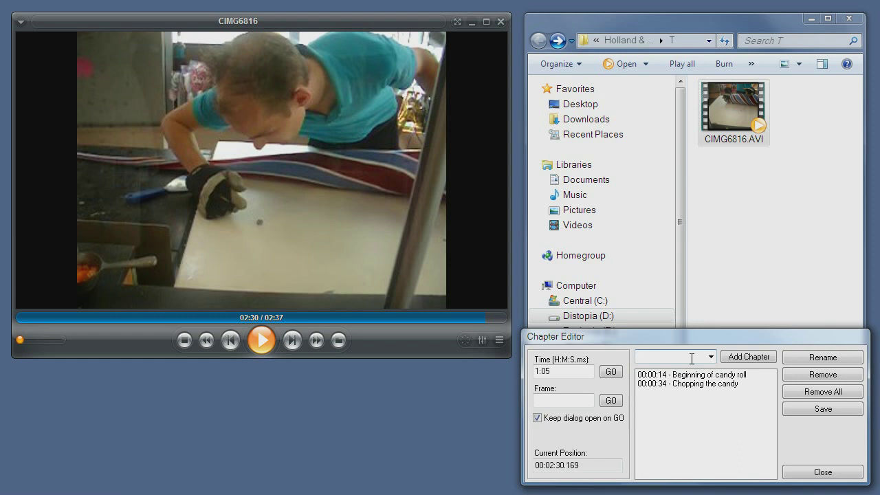
type("Inspecting the candy")
left_click(758, 352)
- Check the new chapters by jumping to each one from the chapter list, ending on "Inspecting the candy", and close the Chapter Editor
double_click(698, 383)
double_click(698, 378)
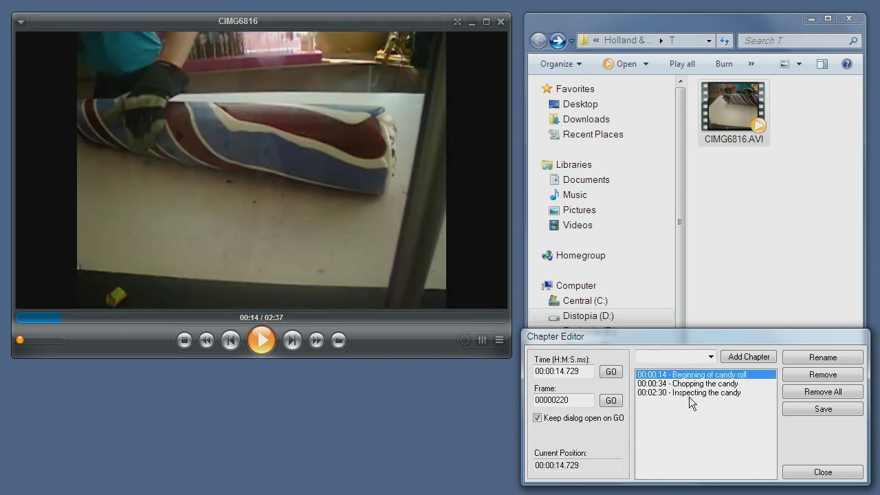
double_click(689, 395)
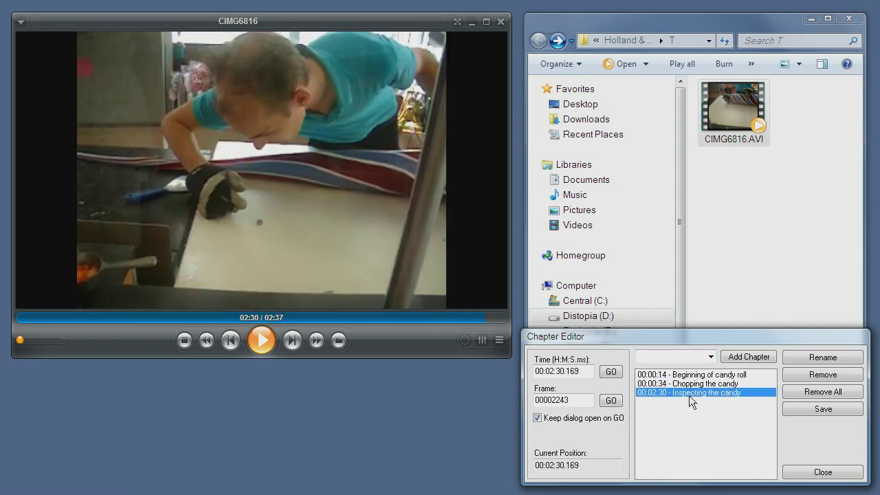
left_click(821, 474)
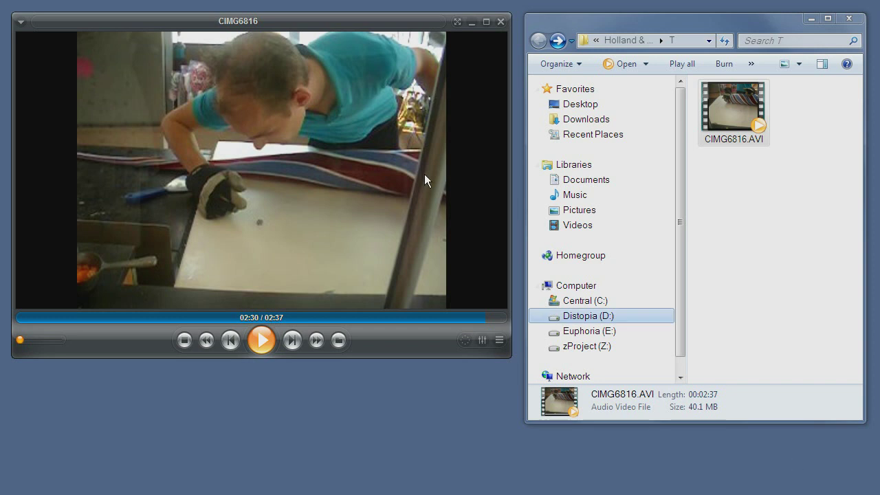
- Jump to the "Beginning of candy roll" chapter from the Chapter Browser
right_click(133, 54)
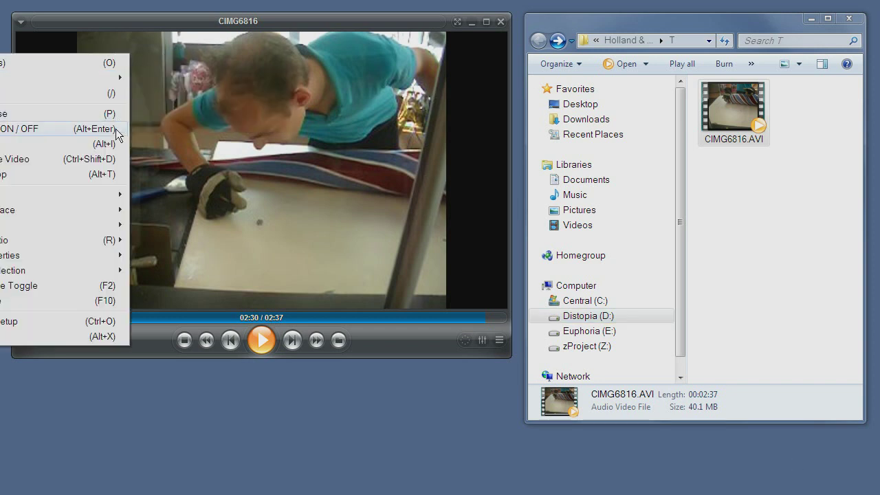
right_click(264, 46)
mouse_move(190, 217)
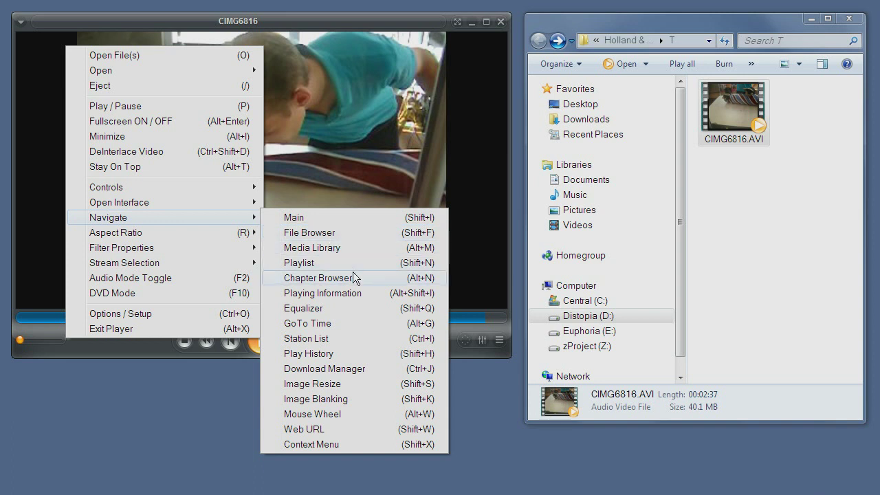
left_click(417, 282)
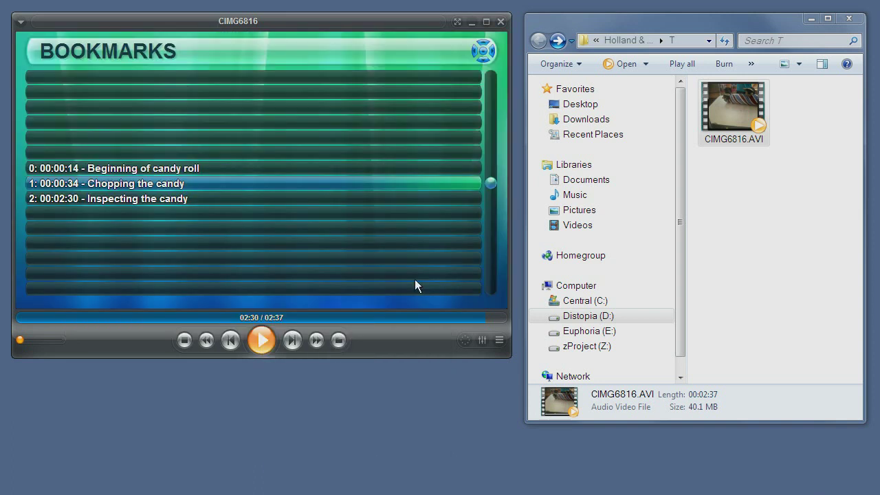
left_click(142, 173)
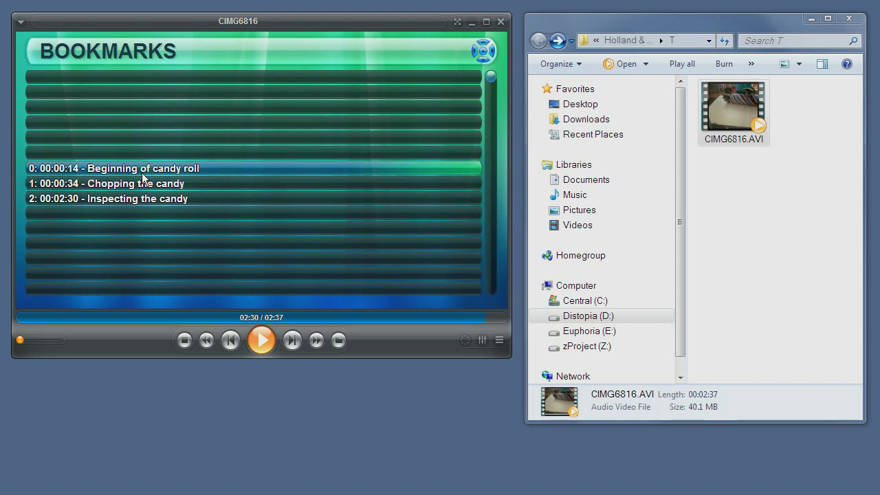
double_click(142, 173)
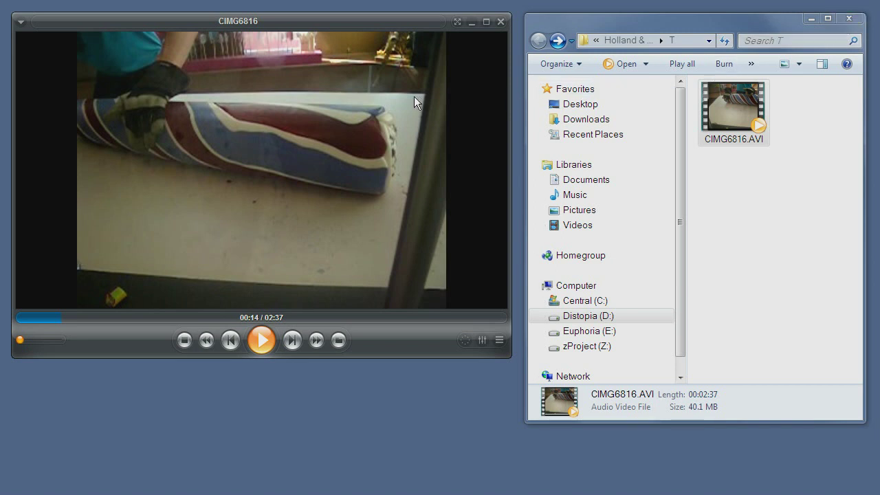
- Save the chapter list to a file from the Chapter Editor and select the resulting CIMG6816.zpchp in the video's folder
right_click(162, 68)
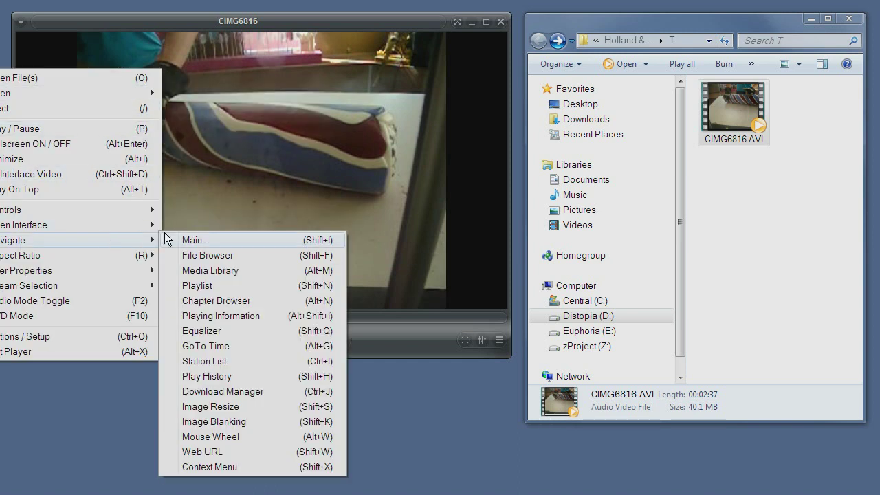
mouse_move(146, 226)
left_click(206, 255)
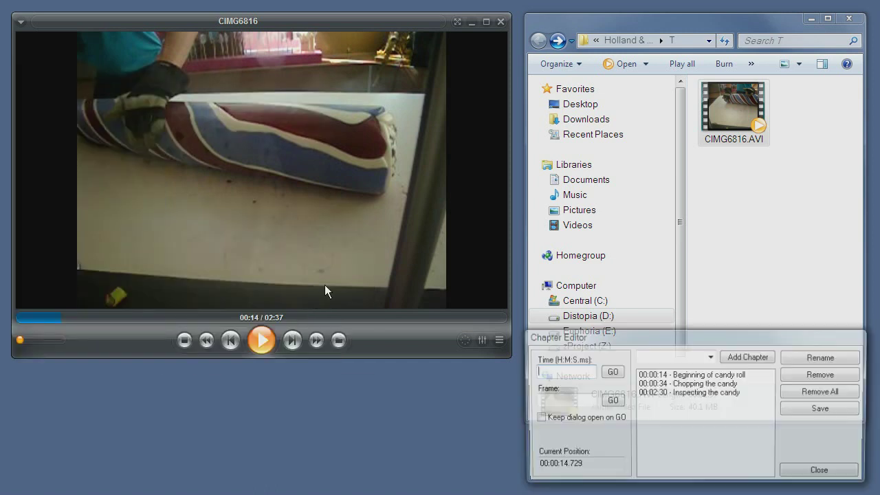
left_click(830, 410)
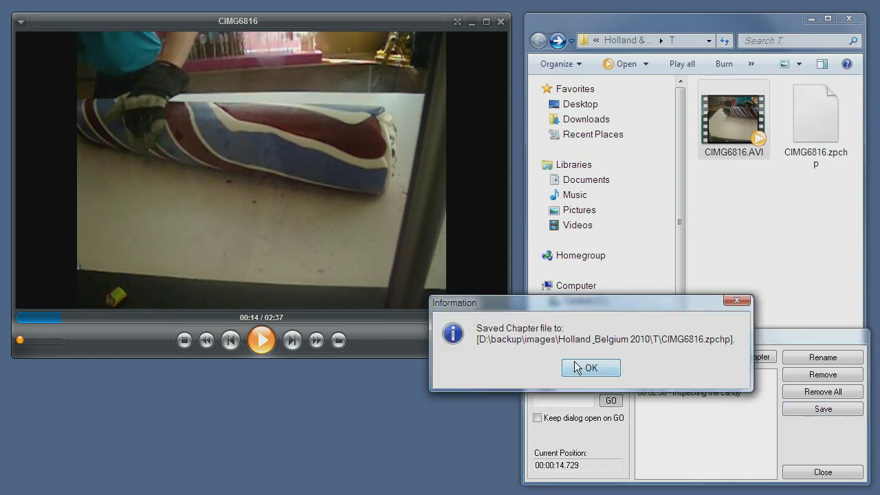
left_click(579, 367)
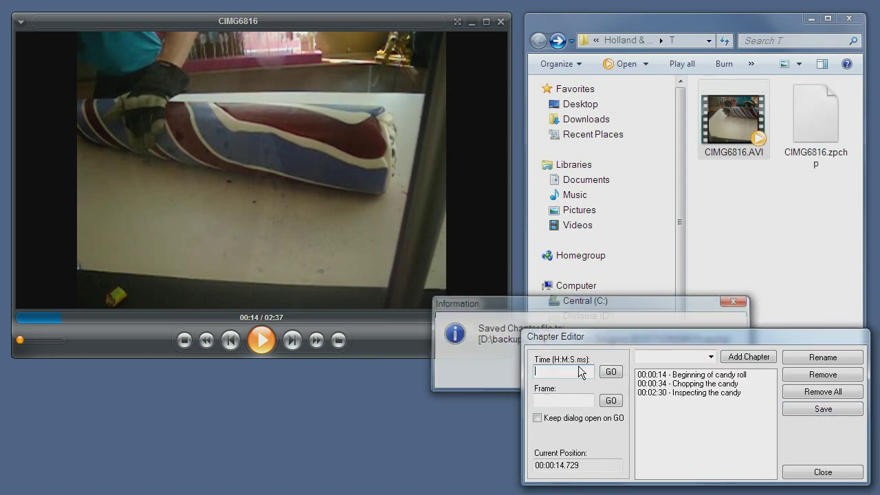
left_click(815, 151)
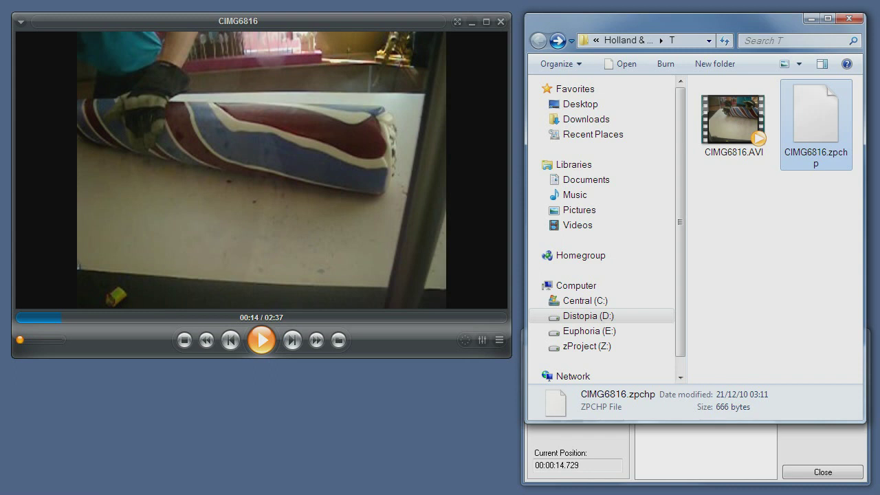
key("Return")
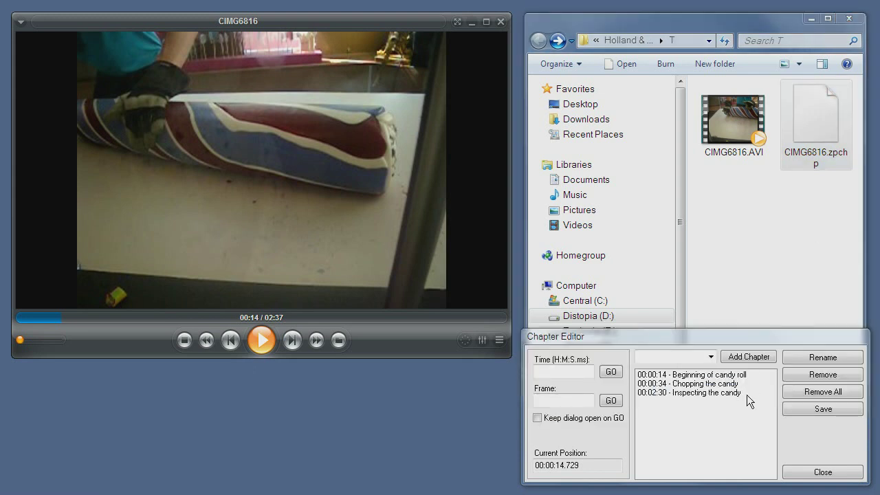
- Rename the "Beginning of candy roll" chapter to "The Beginning of candy roll"
left_click(724, 375)
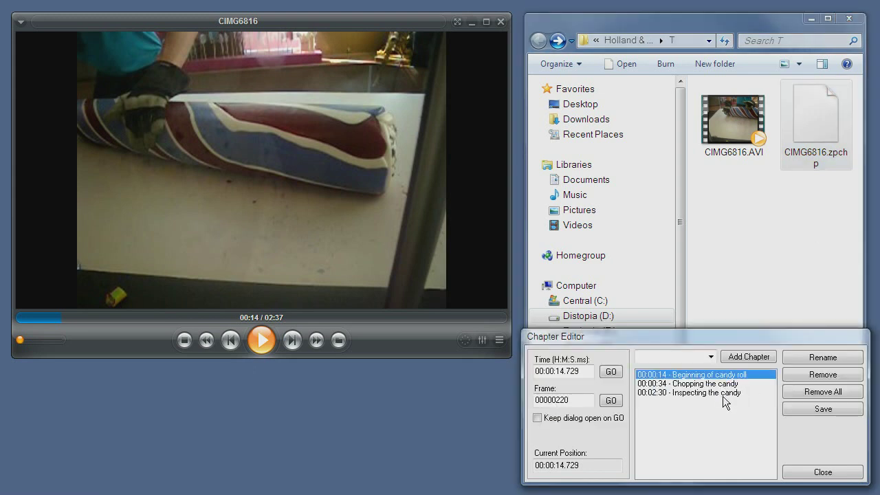
left_click(832, 357)
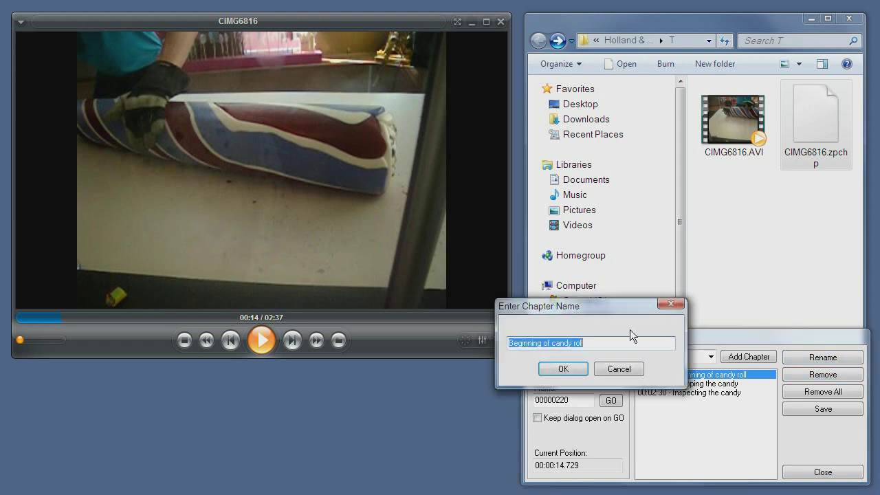
key("Home")
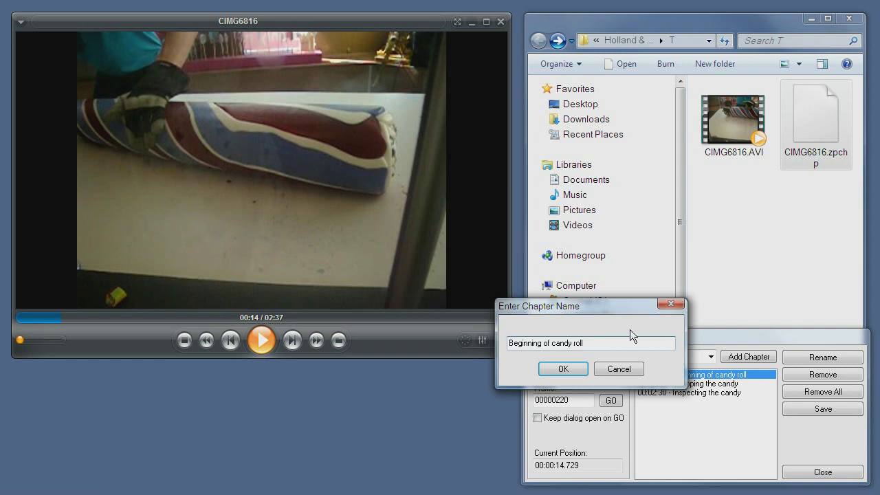
type("The")
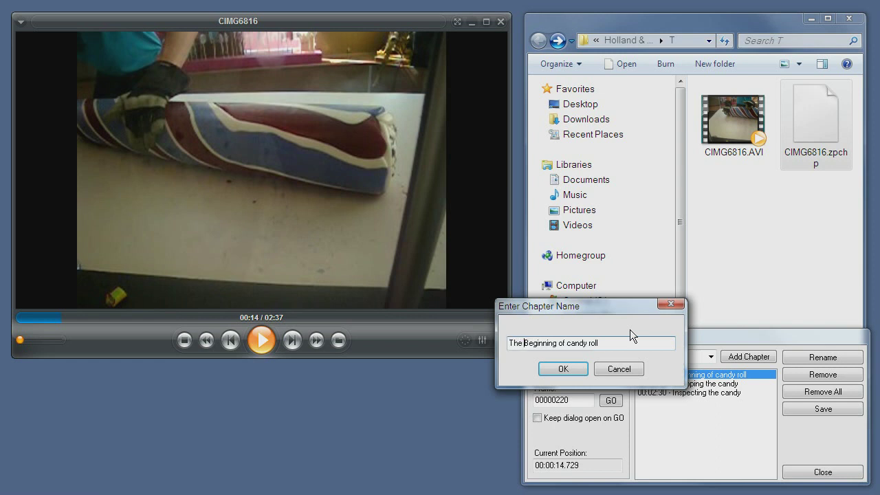
left_click(561, 369)
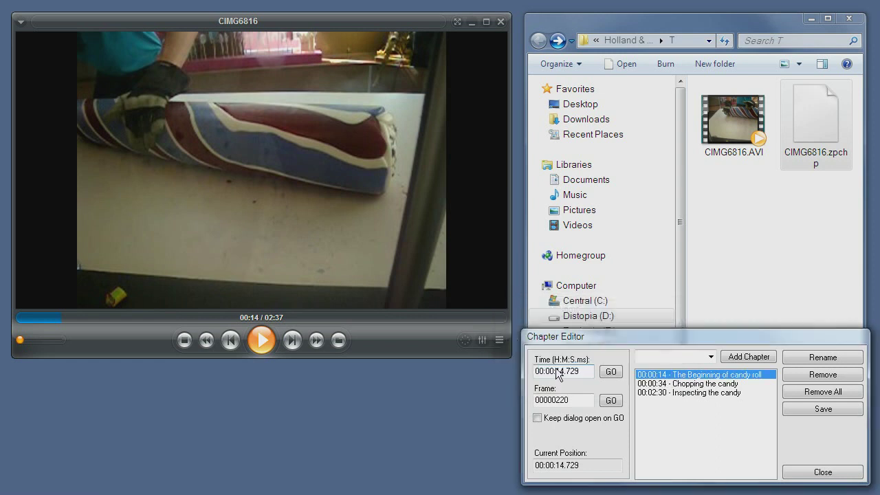
- Remove the "Chopping the candy" chapter, and clear all remaining chapters along with the saved file CIMG6816.zpchp
left_click(730, 383)
left_click(812, 375)
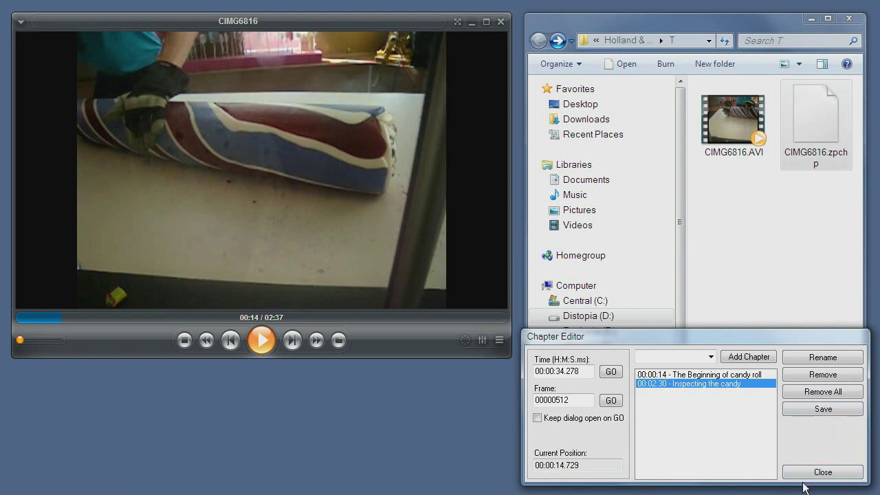
left_click(830, 389)
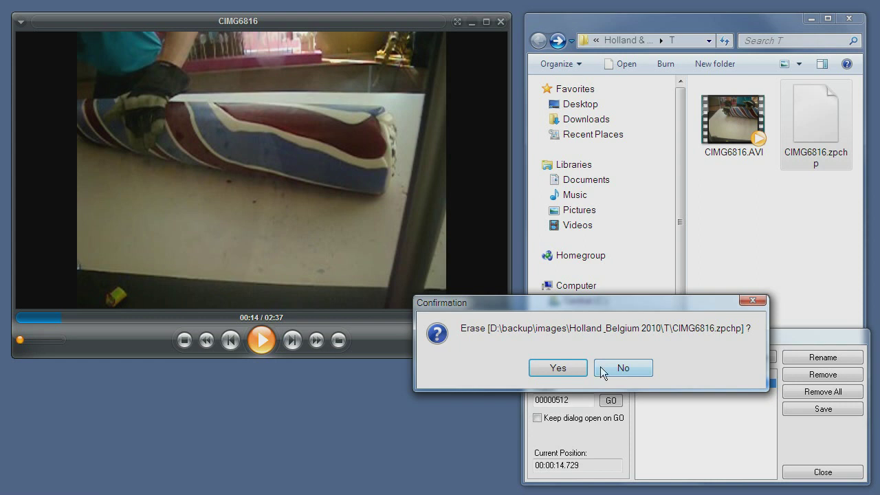
left_click(554, 368)
left_click(808, 245)
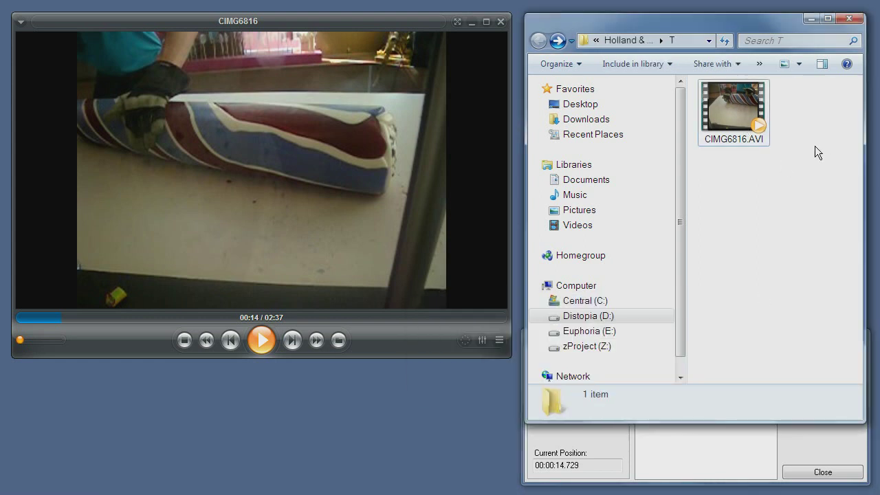
key("alt+Tab")
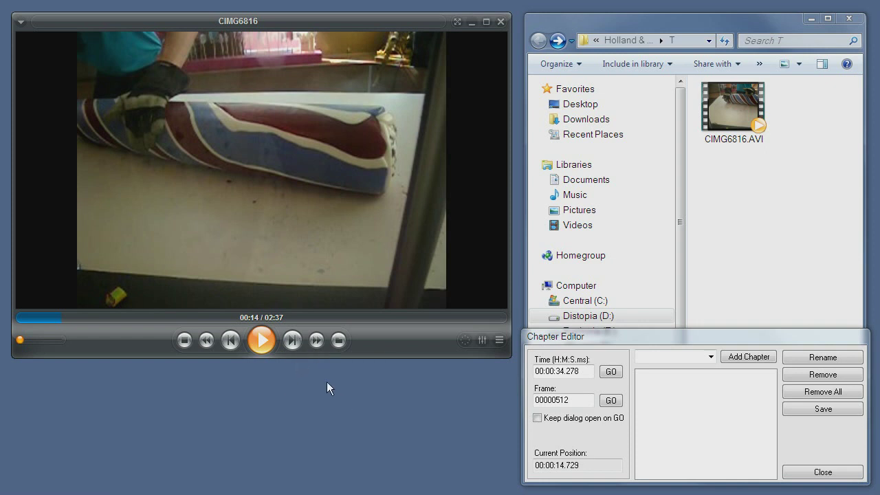
- Add a chapter named "Second 14" at the current video position of 00:14
left_click(654, 355)
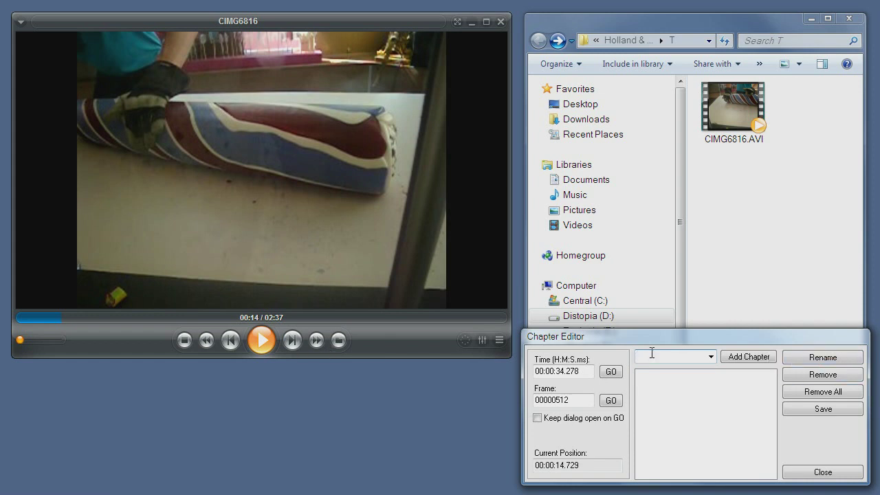
type("Second 13")
key("BackSpace")
type("4")
left_click(736, 358)
- Seek the video to about 00:51 and add a chapter there named "Second 51"
left_click(176, 318)
left_click(657, 356)
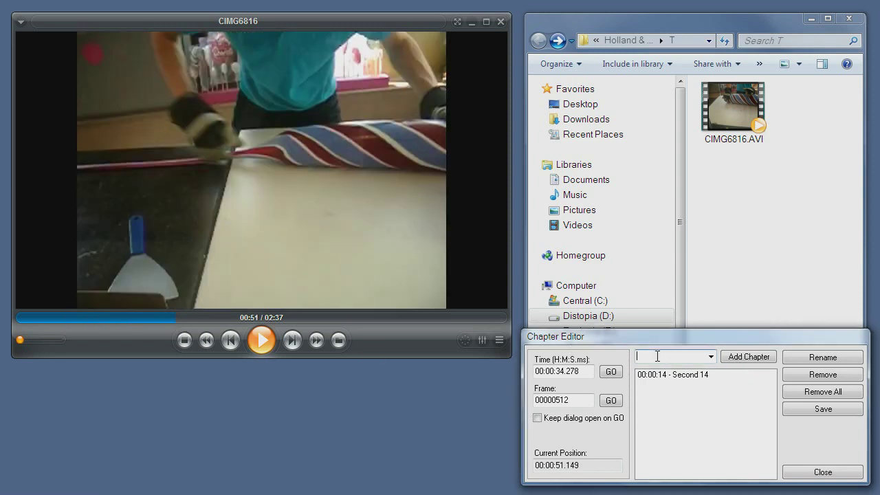
type("Second 51")
left_click(711, 357)
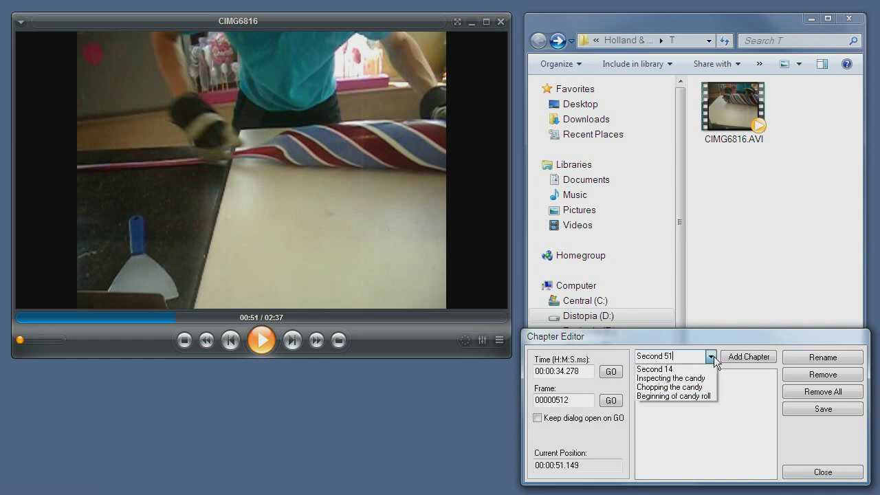
left_click(712, 356)
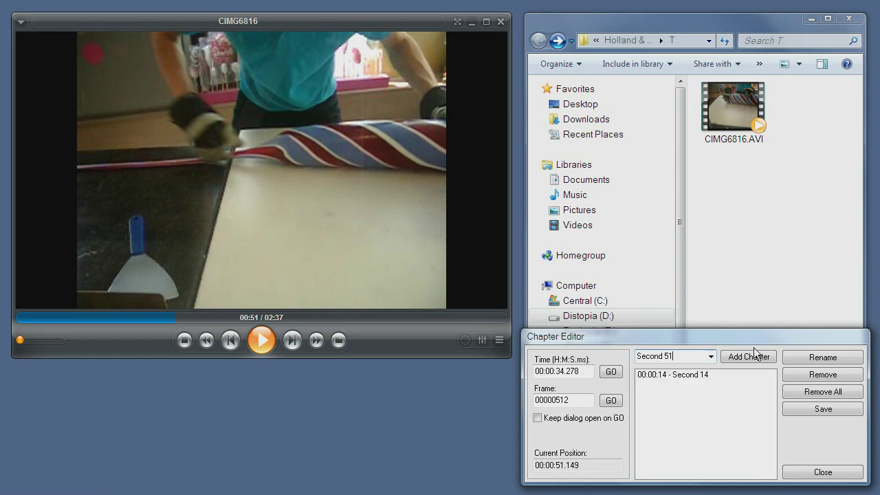
left_click(753, 350)
- Seek the video to about 01:27 and add a chapter there named "Position 1:27"
left_click(687, 357)
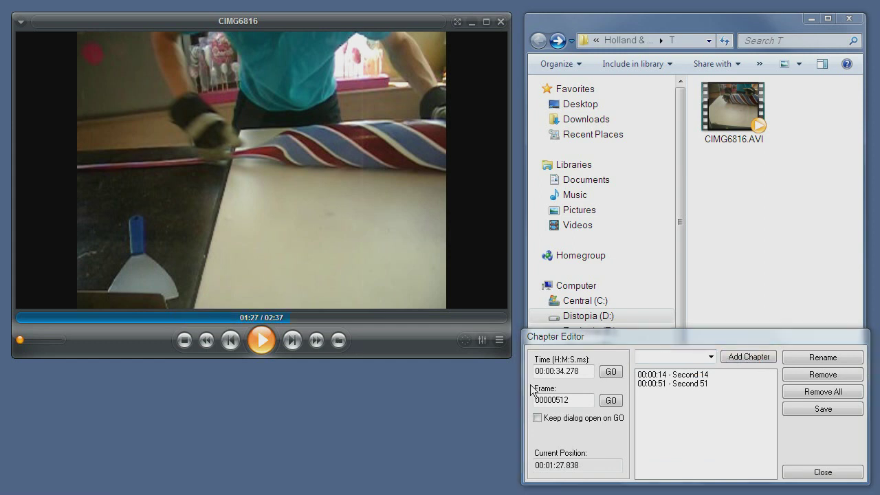
left_click(743, 396)
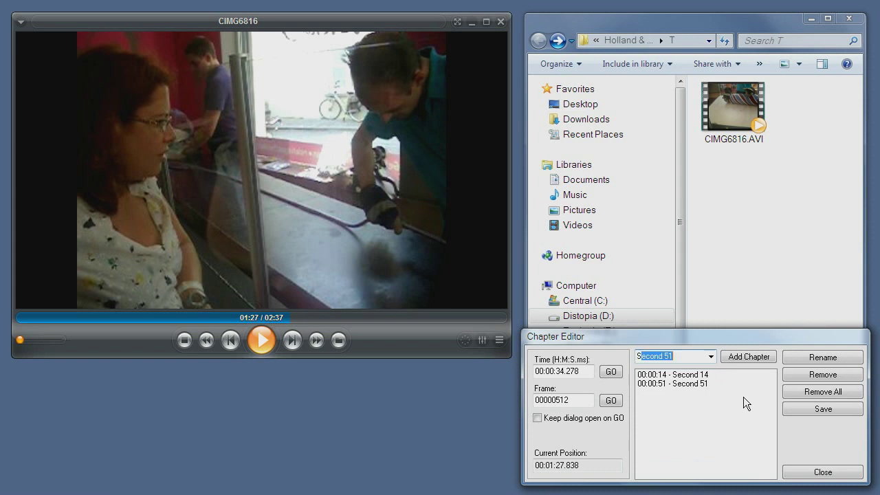
key("End")
key("BackSpace")
key("BackSpace")
type("1")
key("BackSpace")
key("BackSpace")
key("BackSpace")
key("BackSpace")
key("BackSpace")
key("BackSpace")
key("BackSpace")
type("Position 1:27")
left_click(746, 358)
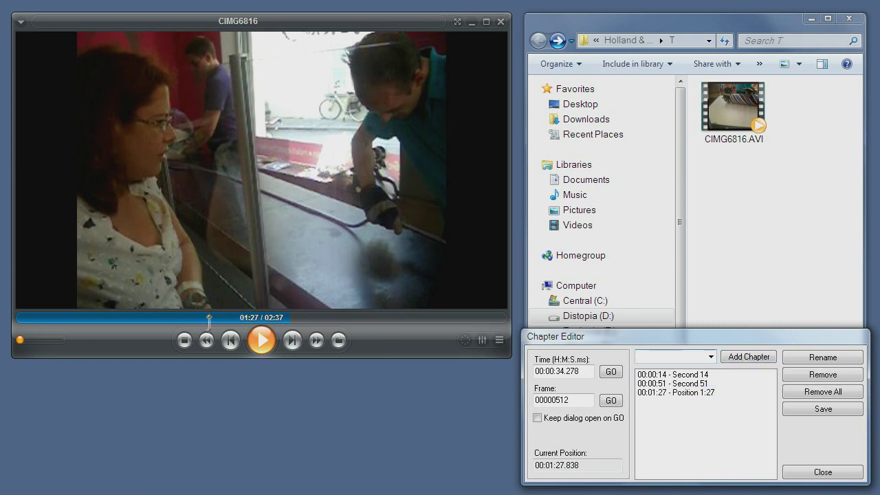
- Move the video back to about 00:13 and save the new chapter list to a file
left_click(59, 318)
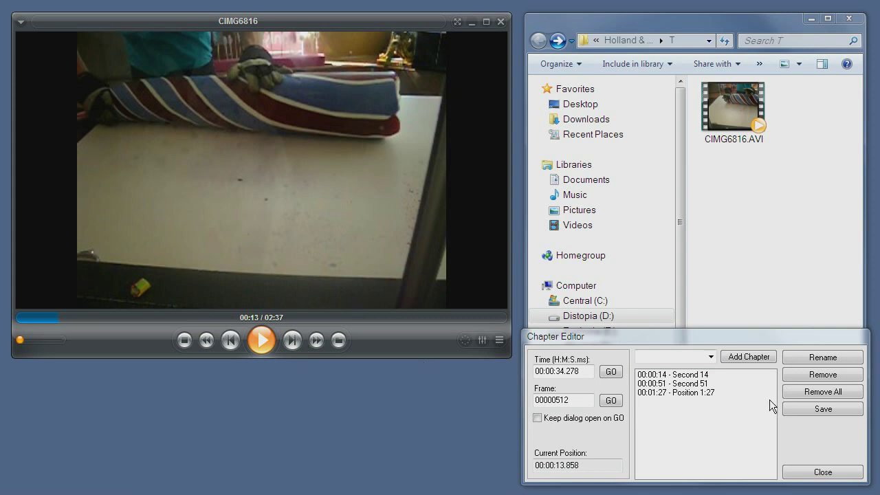
left_click(818, 412)
left_click(619, 367)
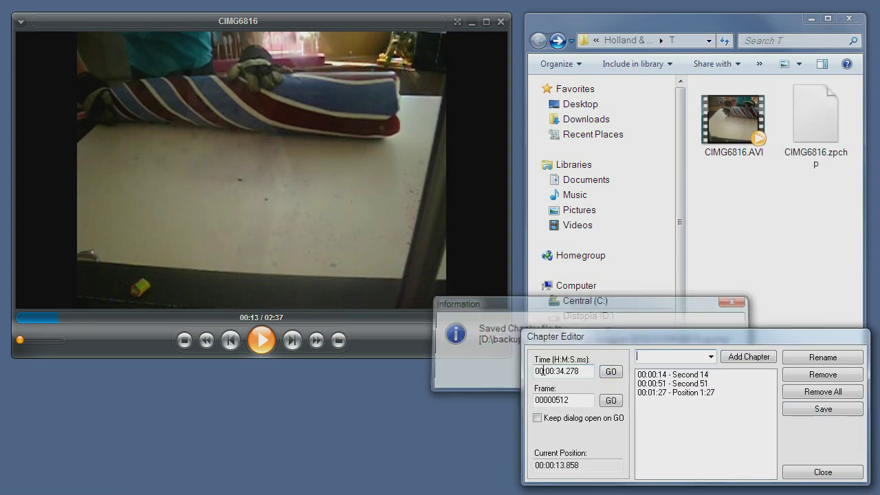
- Skip forward chapter by chapter in the player through "Second 14" and "Second 51" to "Position 1:27"
left_click(289, 343)
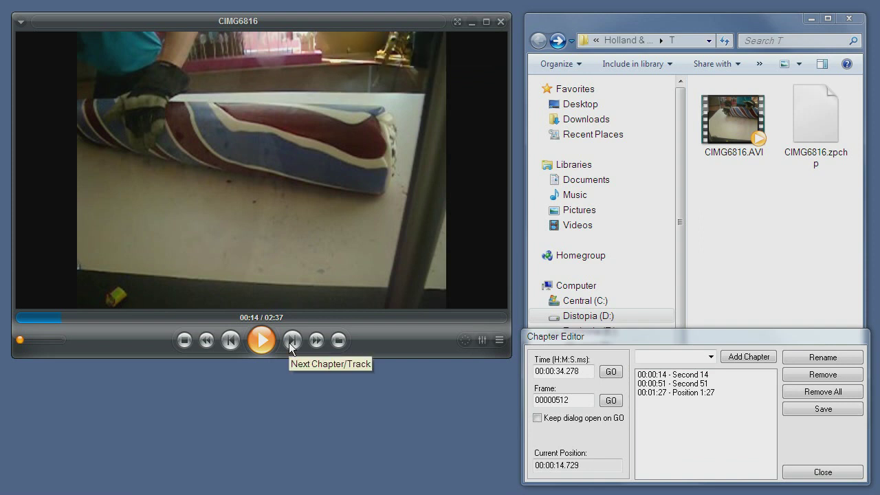
left_click(288, 342)
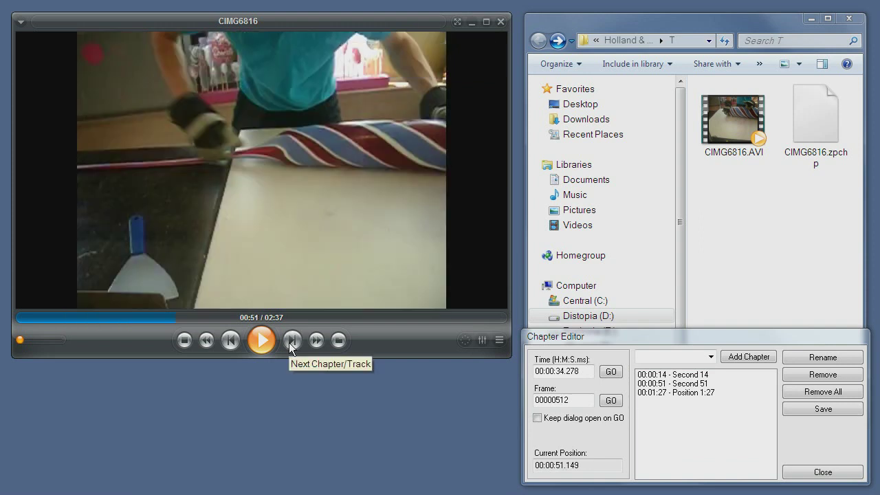
left_click(289, 342)
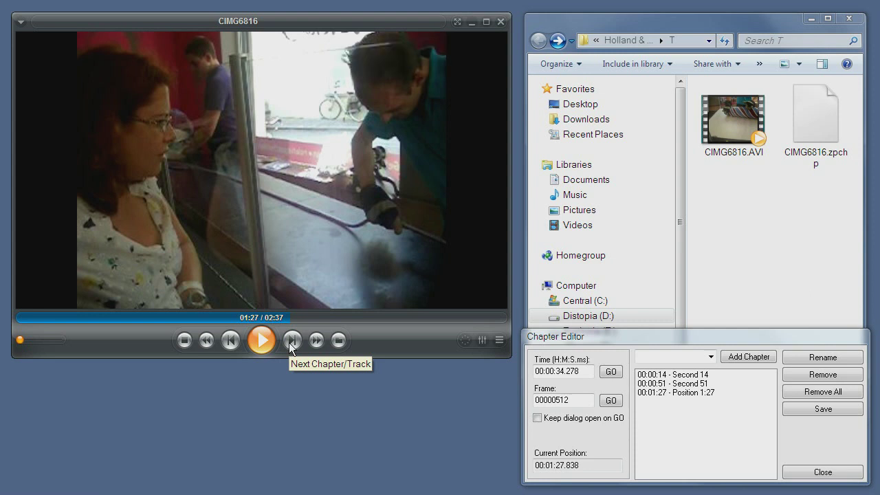